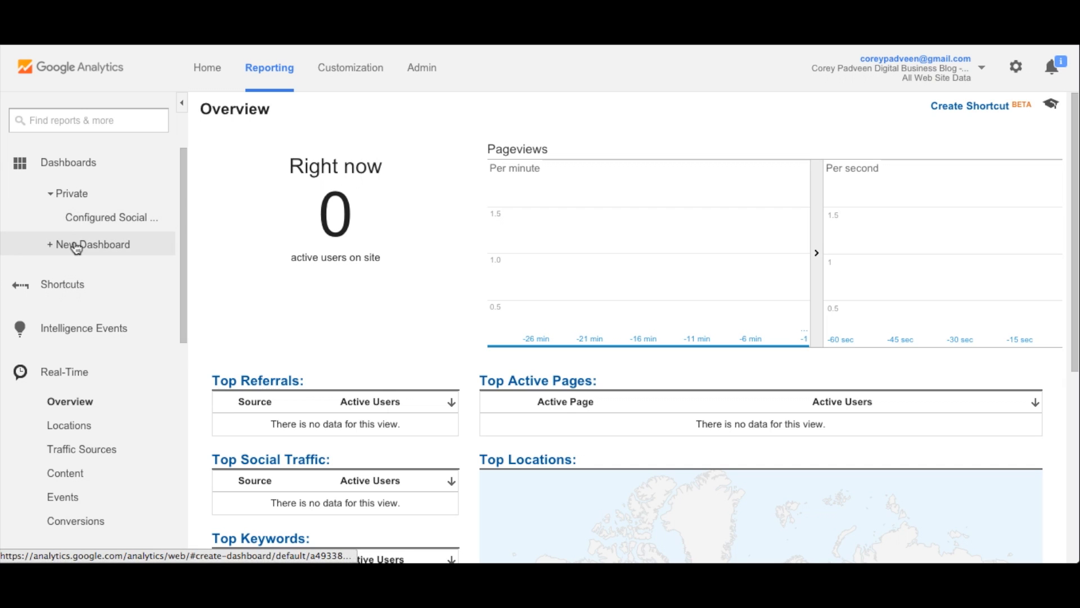
Step: Create a new private dashboard from the Blank Canvas named "Sample Social Media Dashboard"
left_click(76, 246)
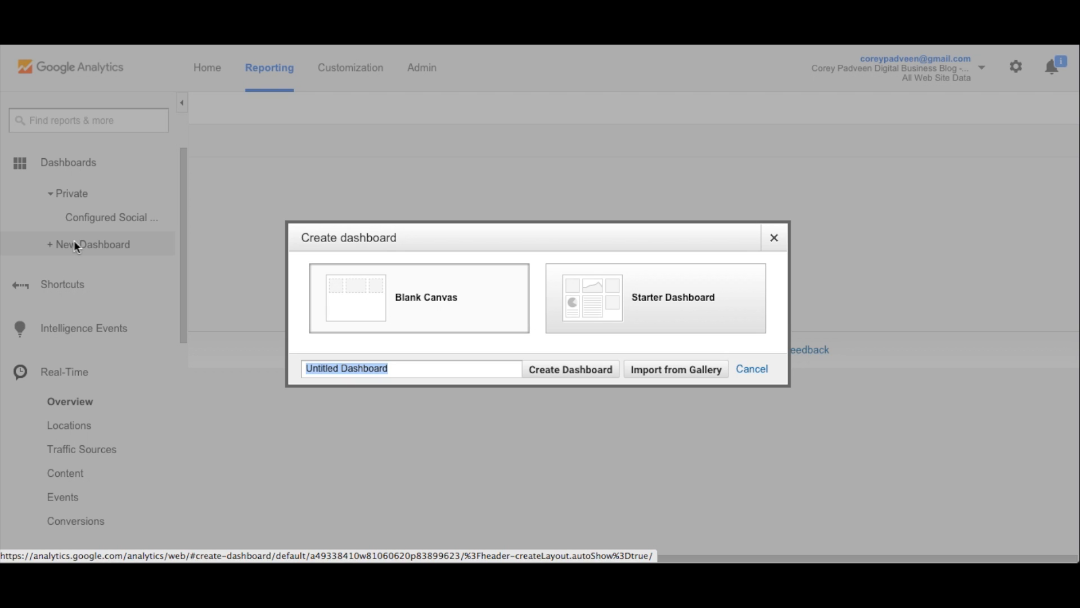
type("Sample")
key("Down")
key("Return")
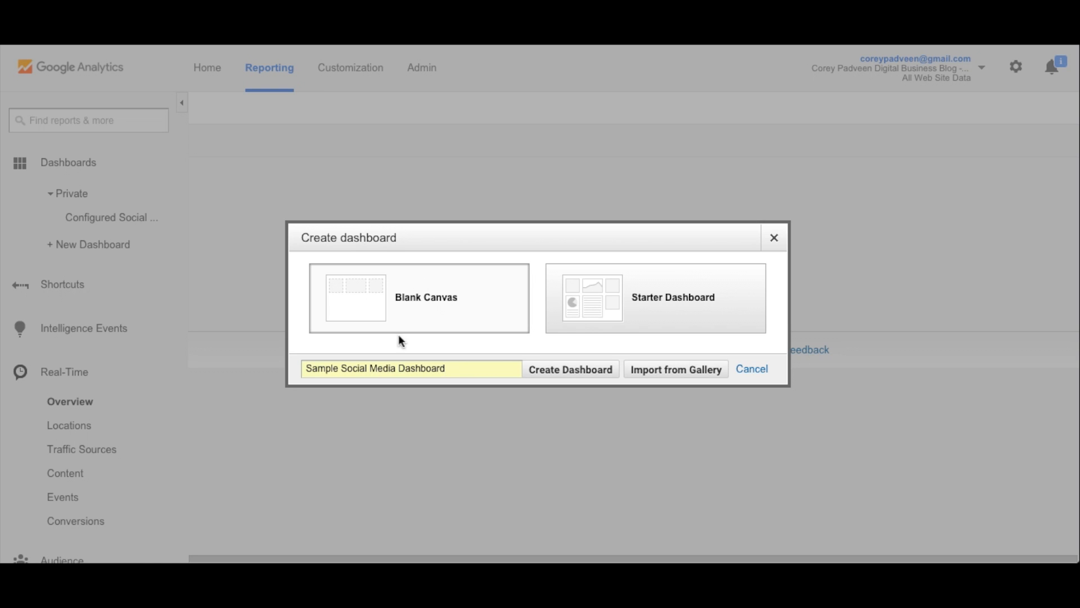
left_click(564, 369)
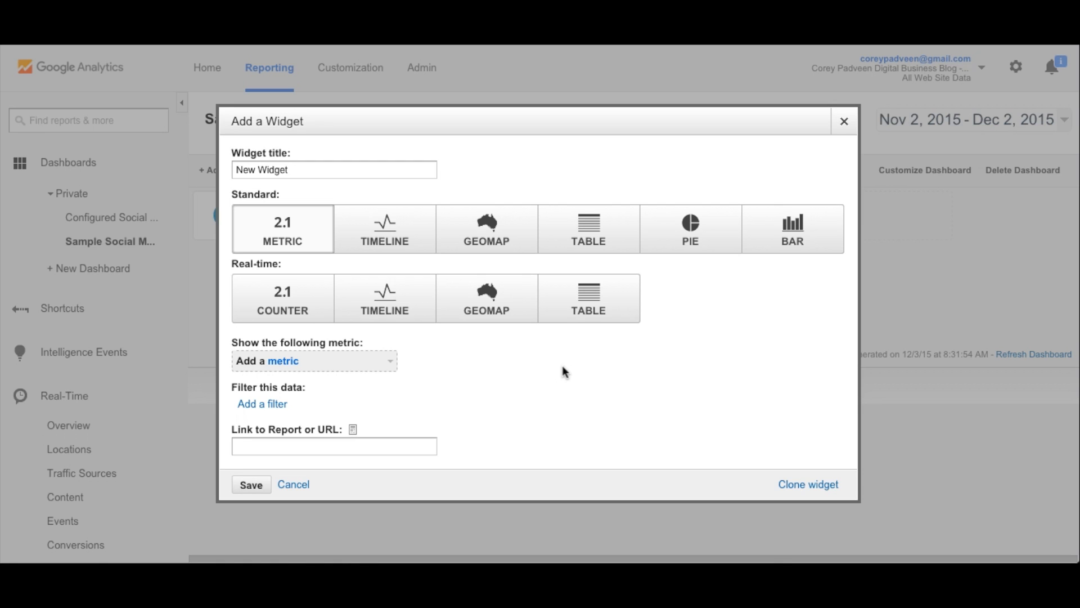
Step: Title the new widget "Traffic from Social Networks"
triple_click(291, 169)
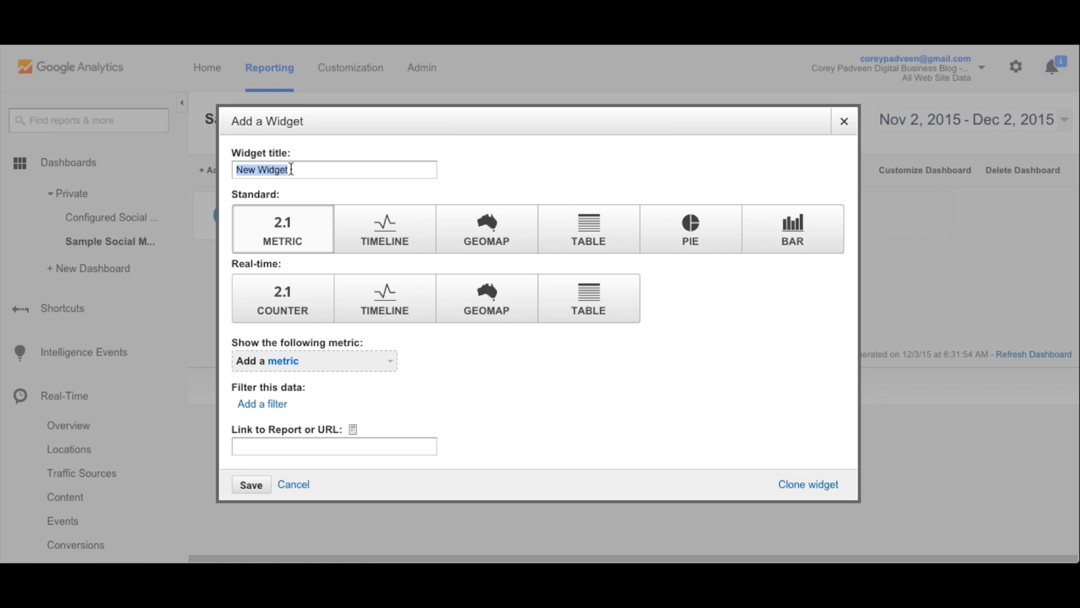
type("Traffic from Social Networks")
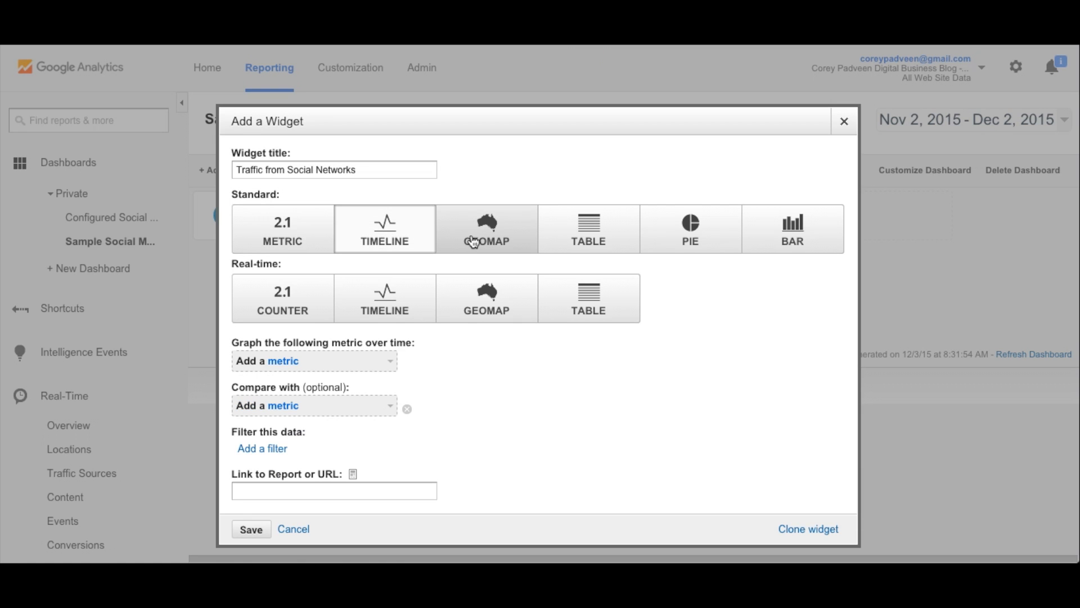
Step: Make the widget a standard Metric type that shows the Sessions metric
left_click(473, 242)
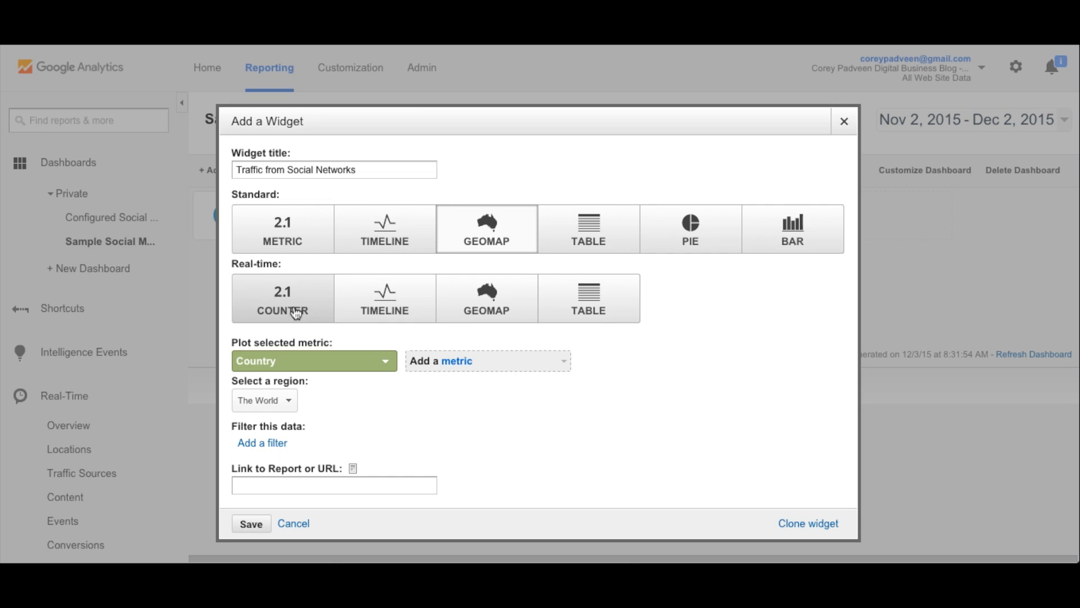
left_click(291, 244)
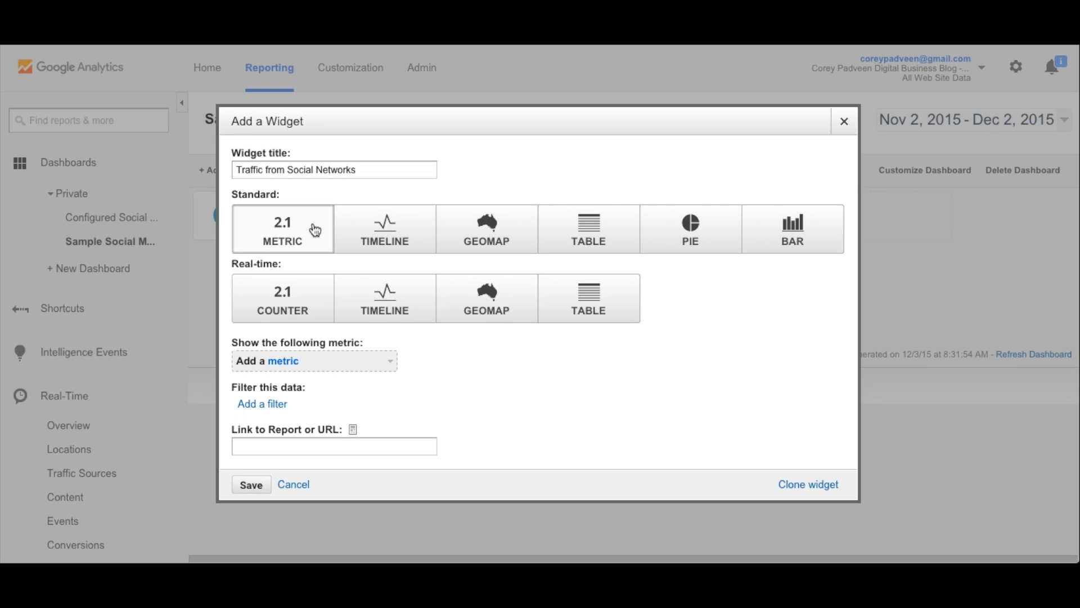
left_click(360, 365)
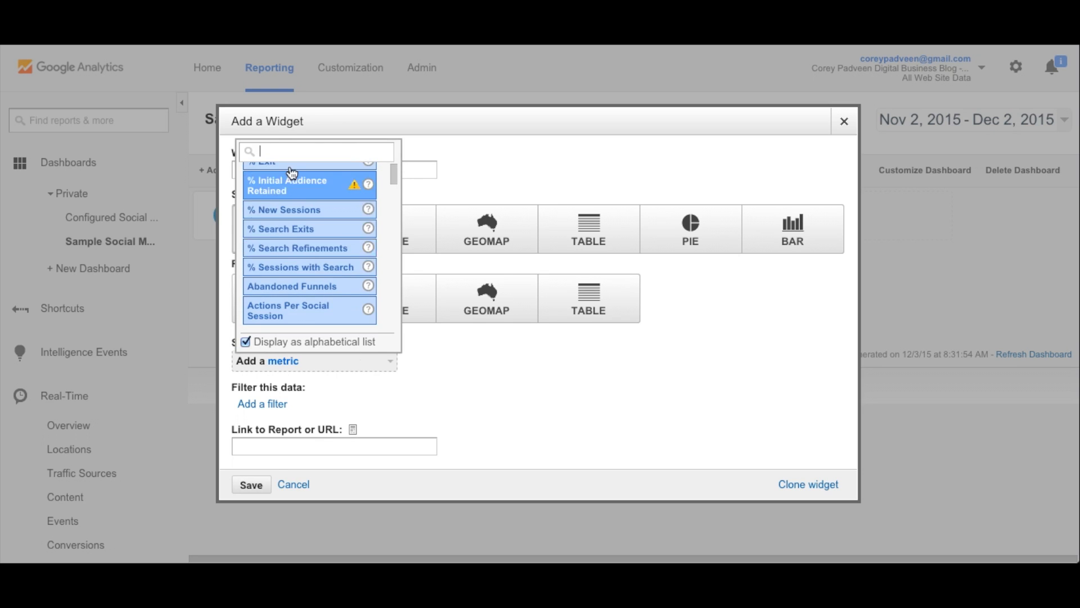
type("sess")
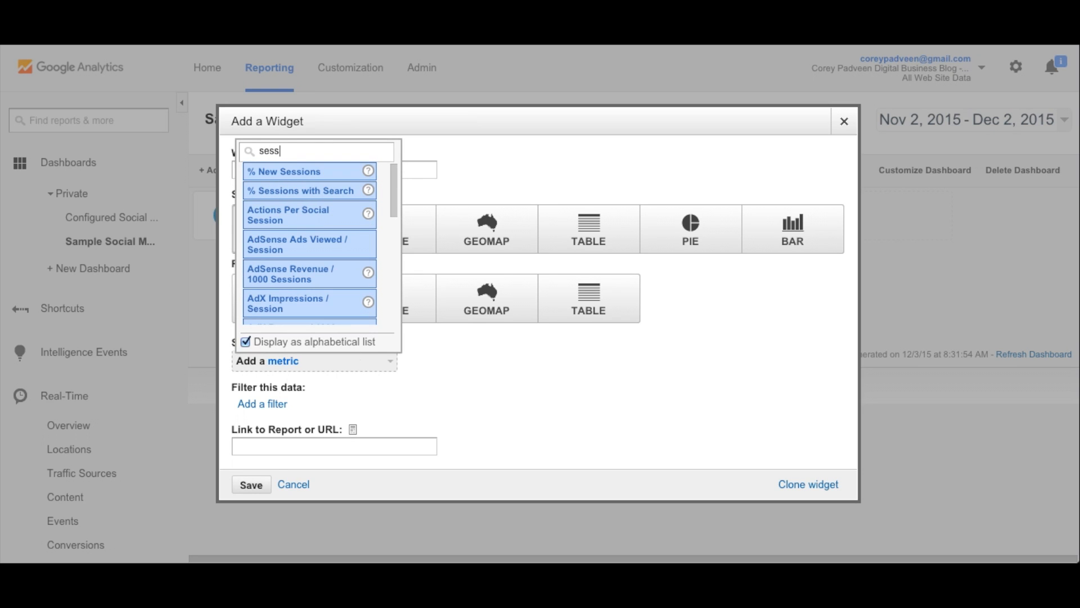
type("ions")
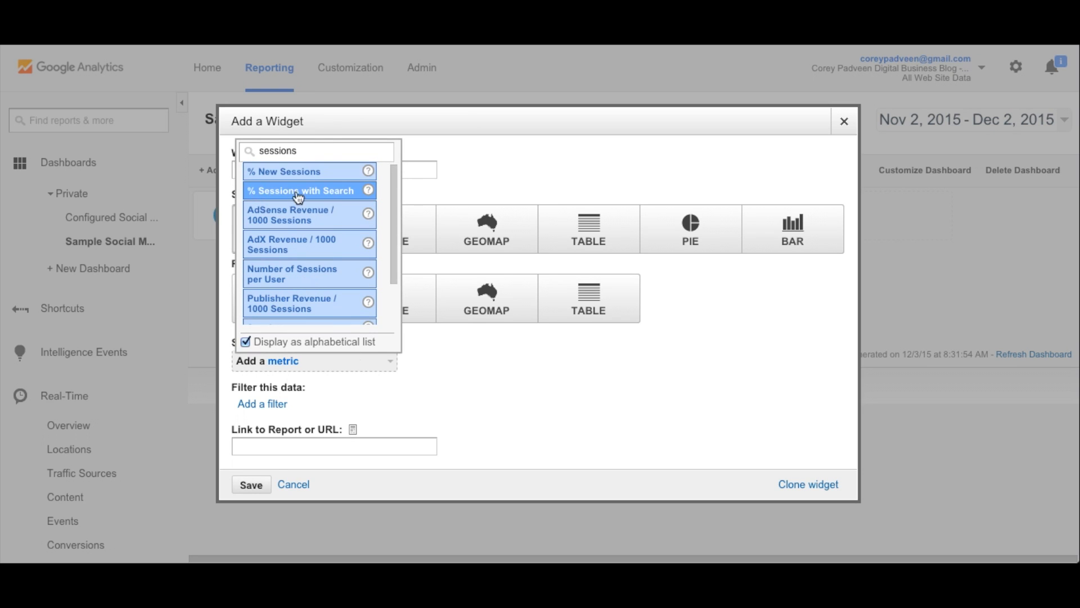
scroll(335, 238, "down", 2)
left_click(307, 278)
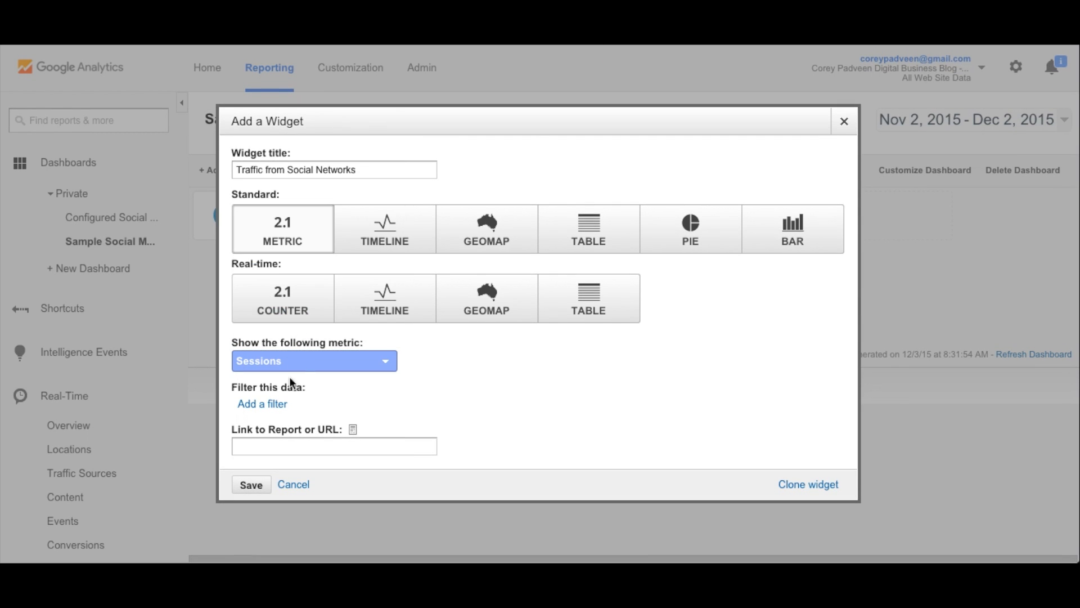
Step: Add an "Only show" filter to the widget using the Social Source Referral dimension
left_click(275, 404)
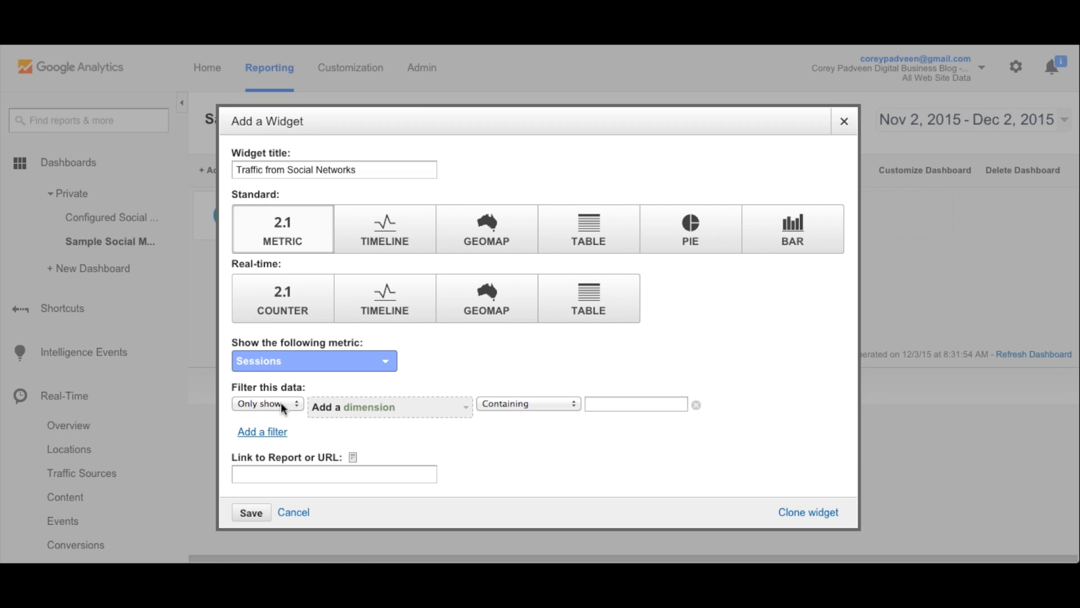
left_click(403, 407)
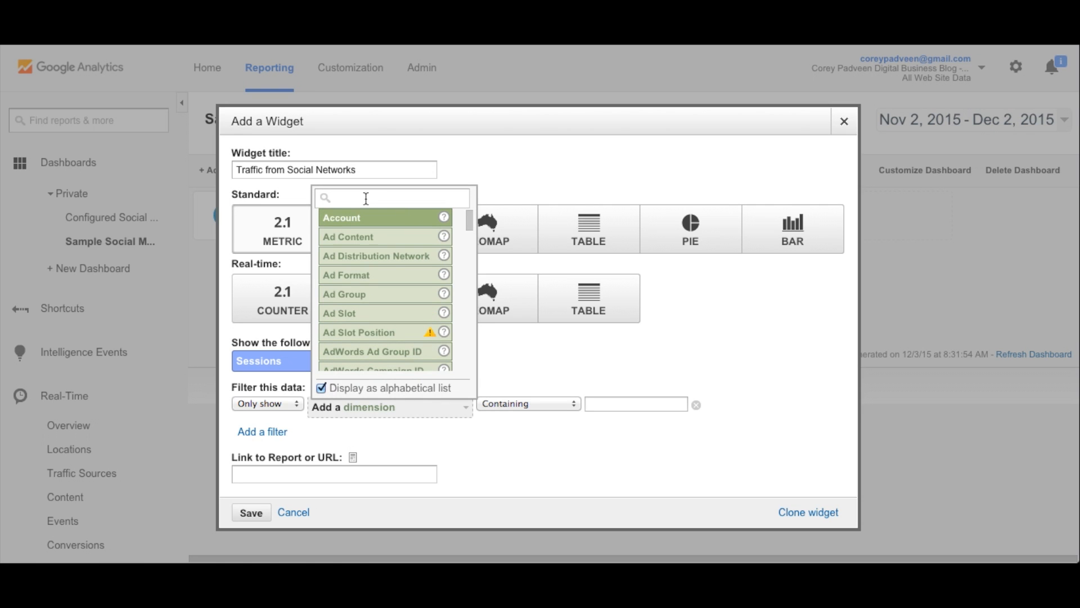
type("social")
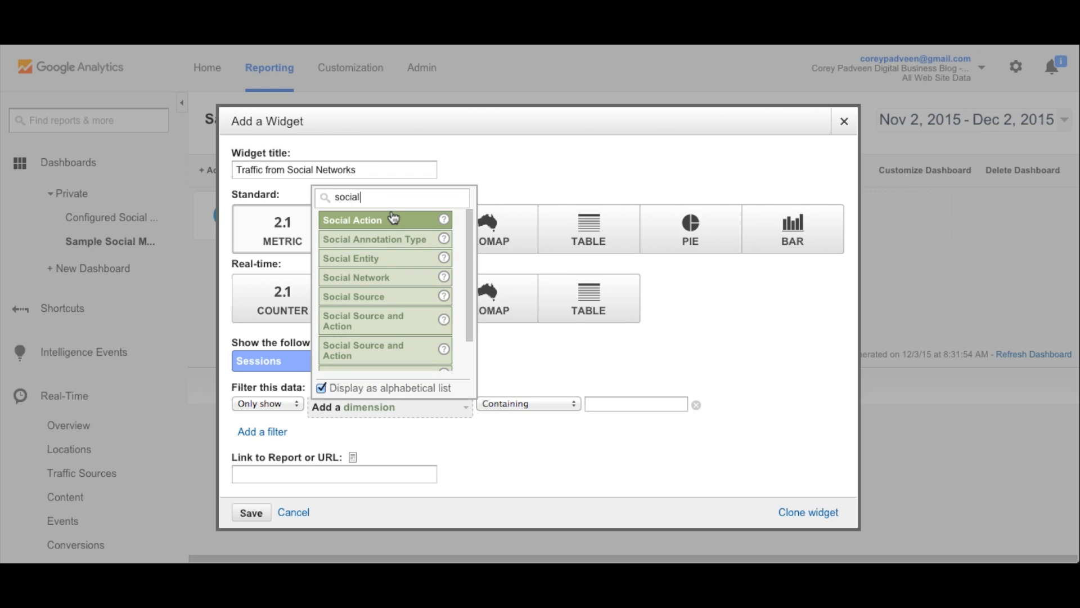
scroll(396, 282, "down", 1)
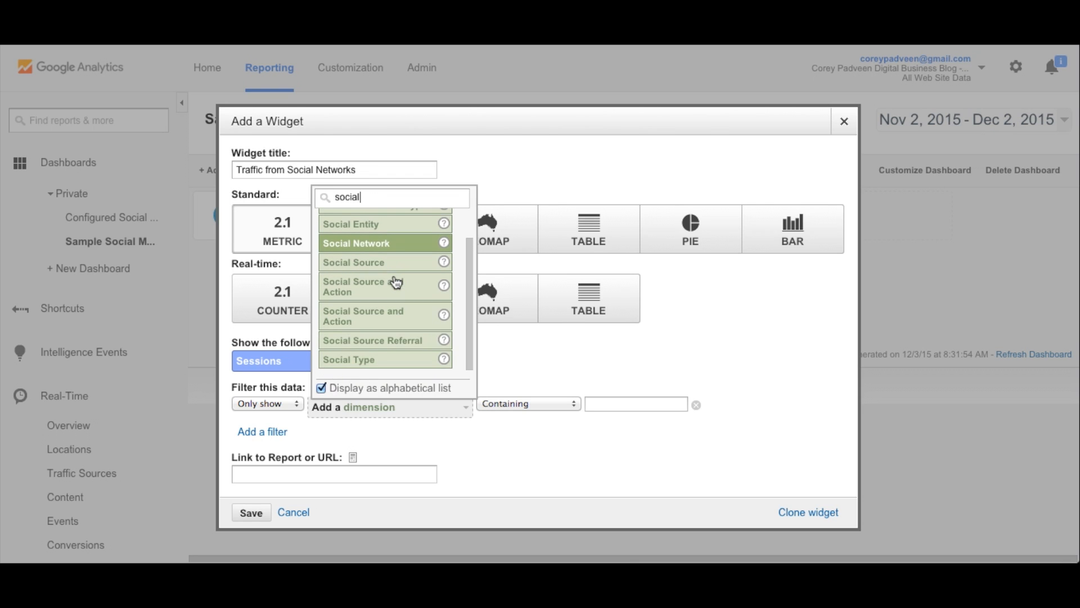
left_click(386, 341)
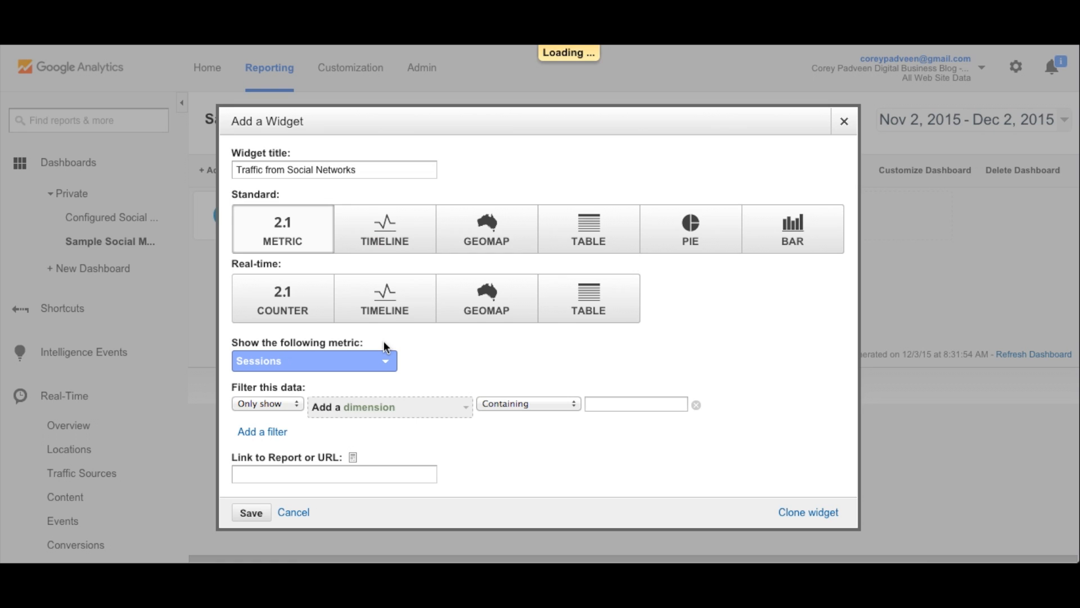
Step: Set the Social Source Referral filter condition to Exactly matching "Yes"
left_click(541, 402)
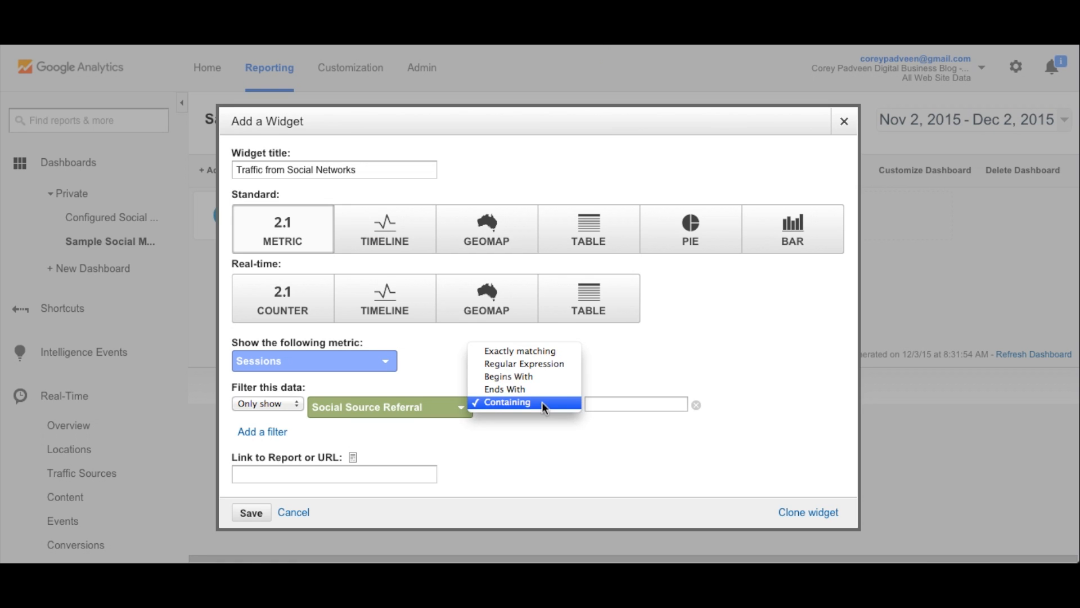
left_click(538, 356)
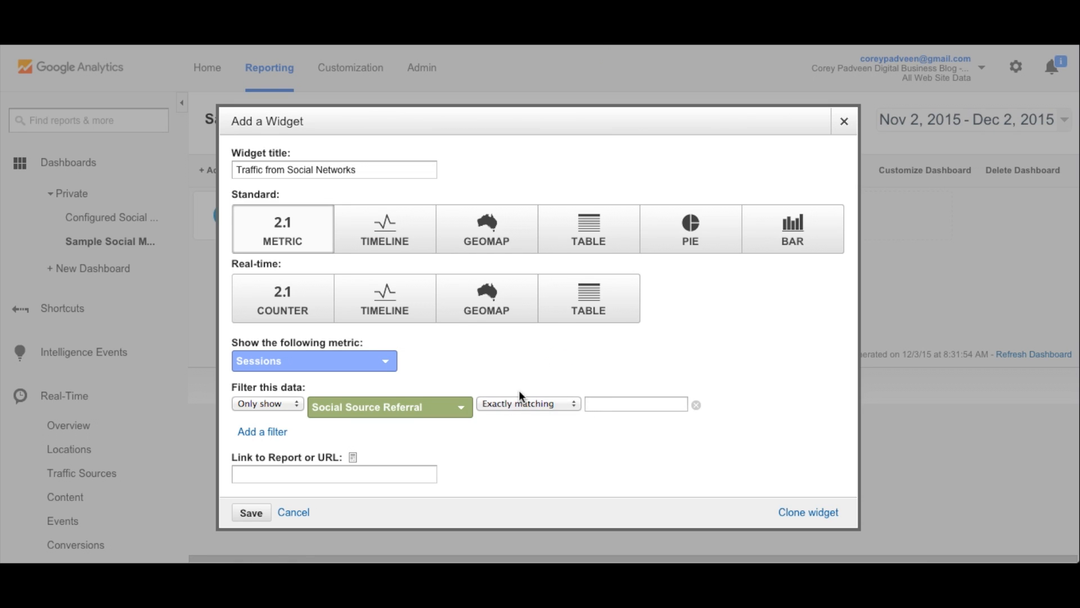
left_click(626, 404)
type("Yes")
Step: Link the widget to the "Acquisition / Social / Network Referrals" report and save it to the dashboard
type("Acquisition / Social / Network Referrals")
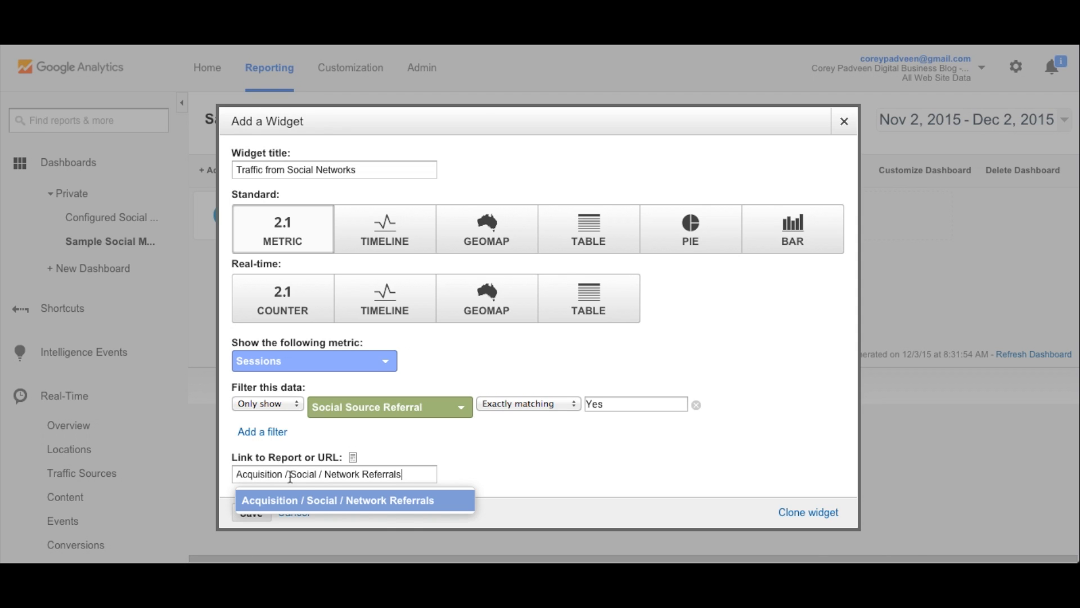
left_click(392, 506)
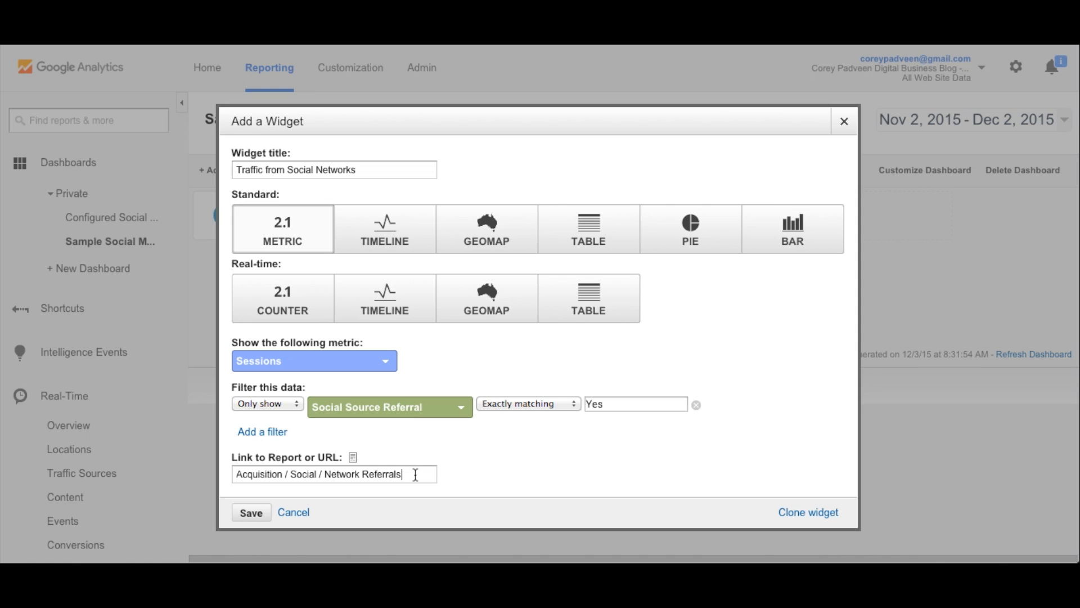
left_click(252, 513)
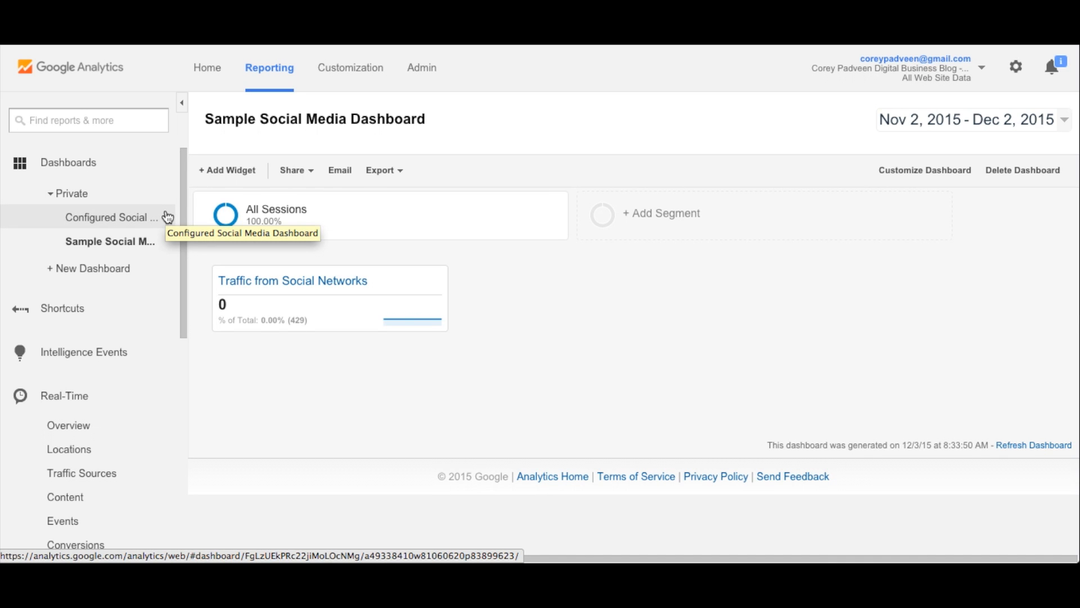
Step: Open the Configured Social Media Dashboard and examine its widgets, including the settings of the Social Conversions Value widget
left_click(103, 219)
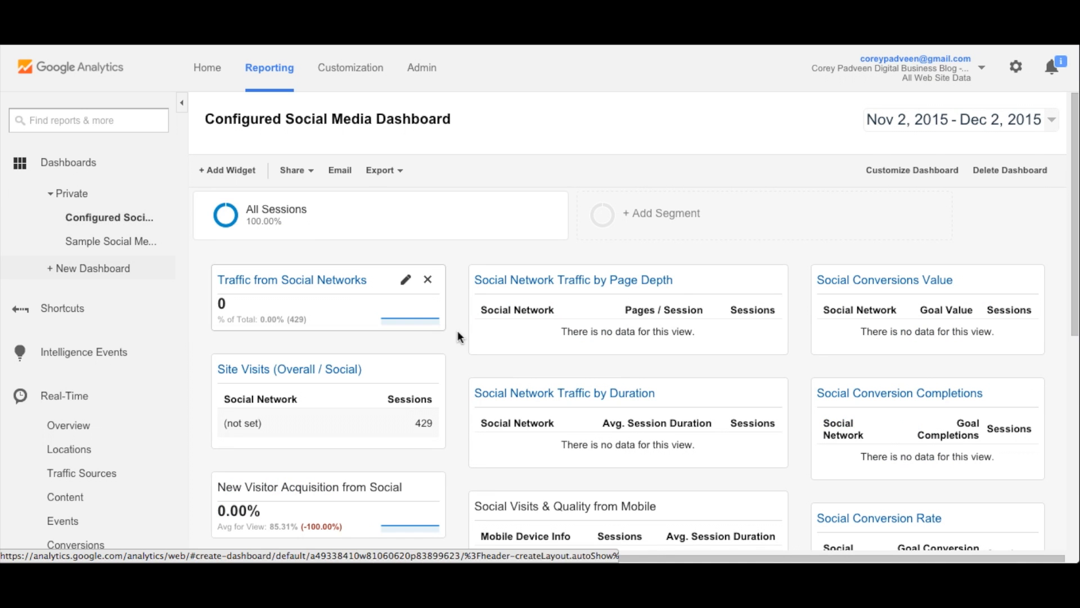
scroll(800, 256, "down", 2)
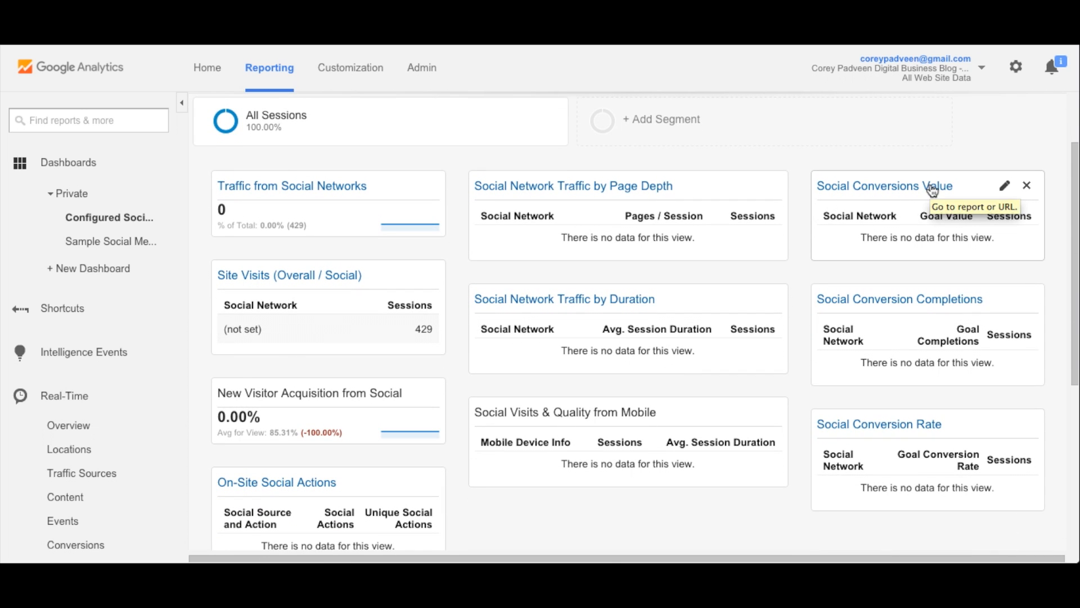
left_click(1005, 185)
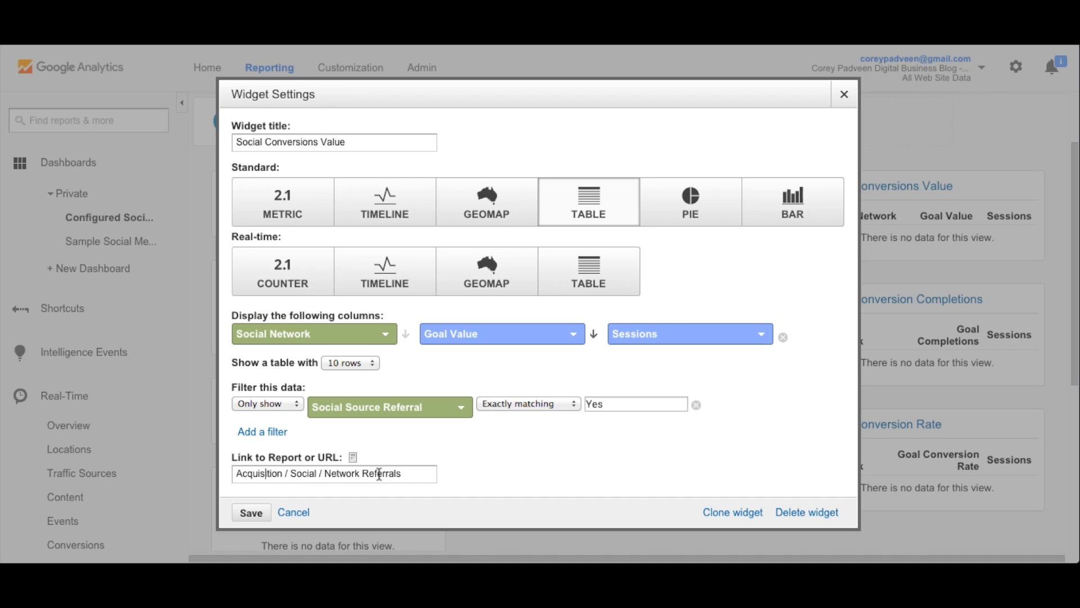
left_click(251, 513)
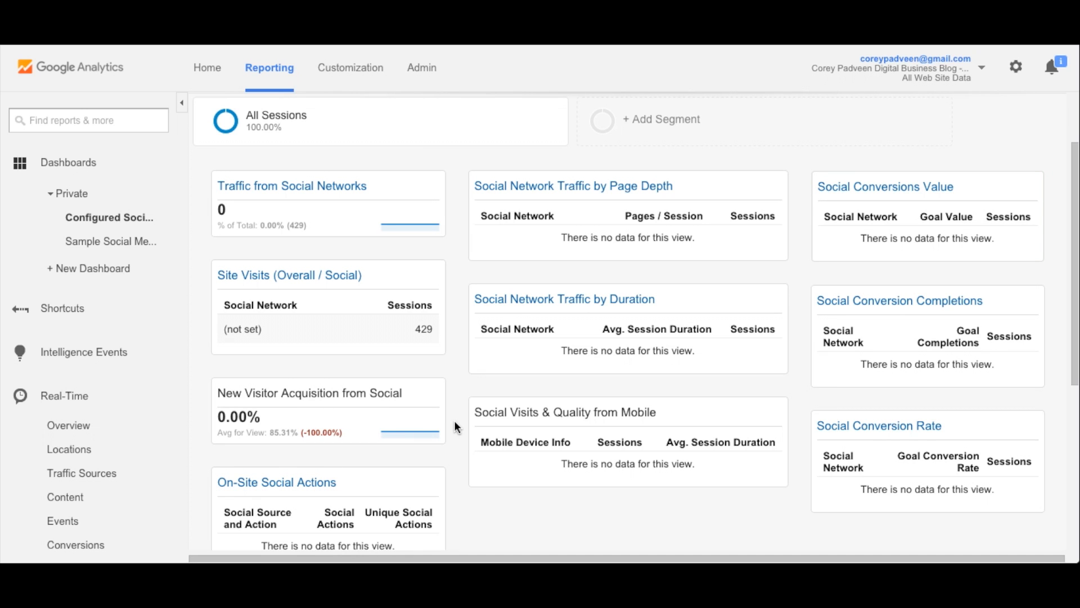
scroll(462, 354, "down", 2)
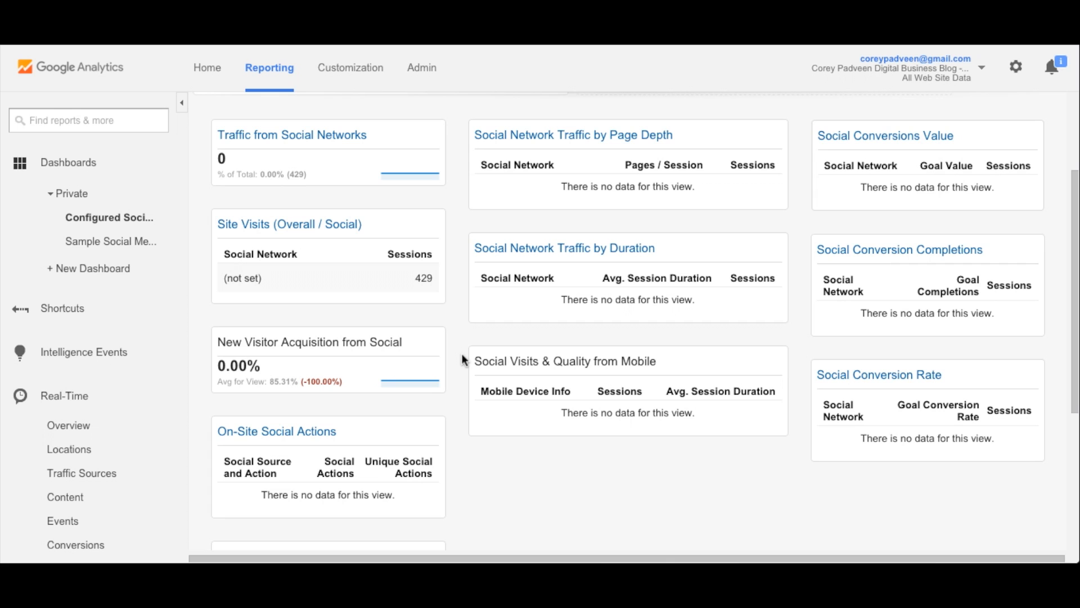
scroll(378, 395, "down", 3)
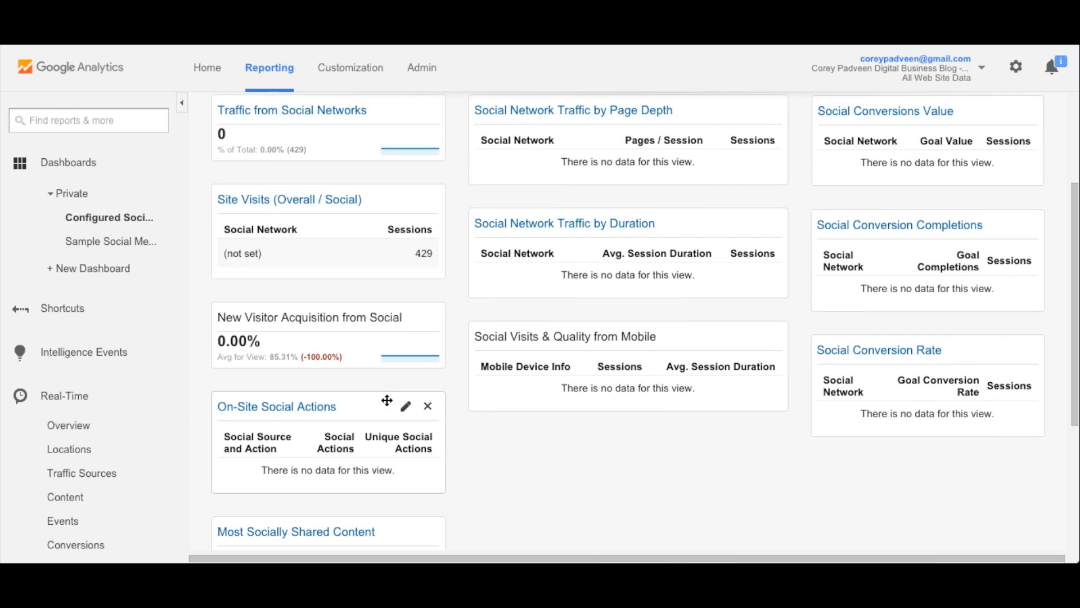
mouse_move(310, 468)
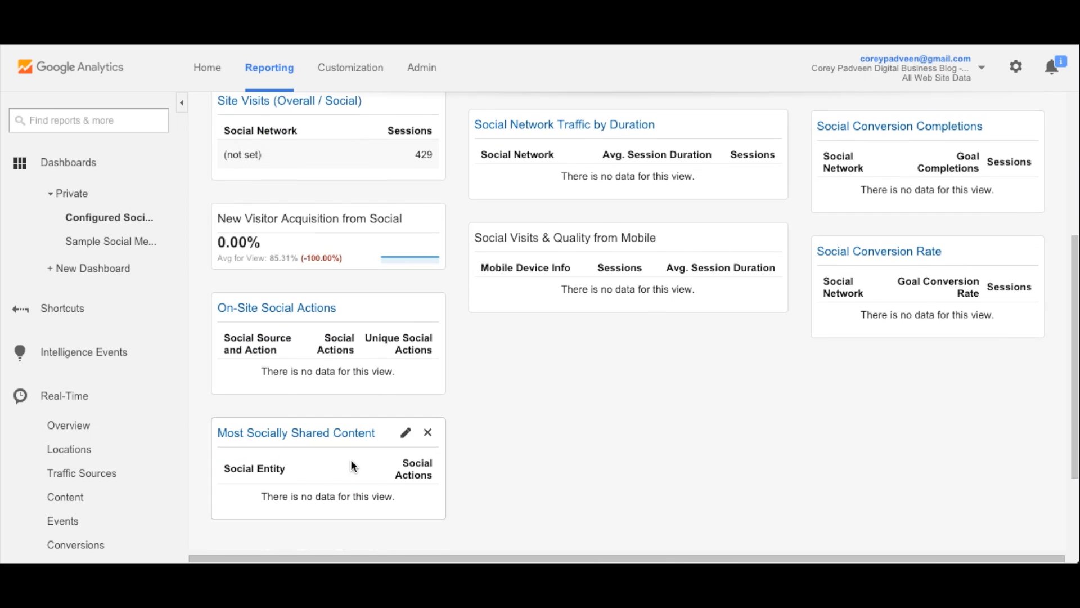